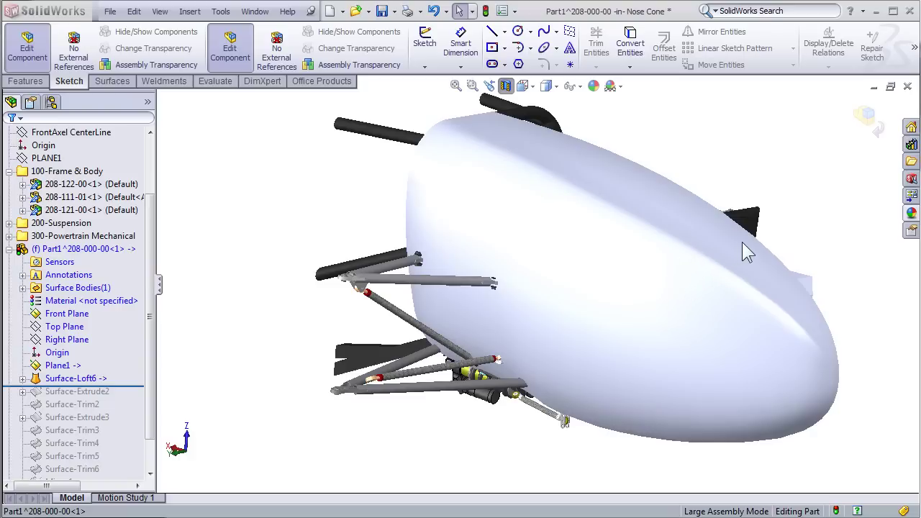
- Orbit and zoom in on the sidepod front around the shock and the Sketch10 outline
middle_click_drag(748, 252, 769, 230)
scroll(828, 252, "down", 3)
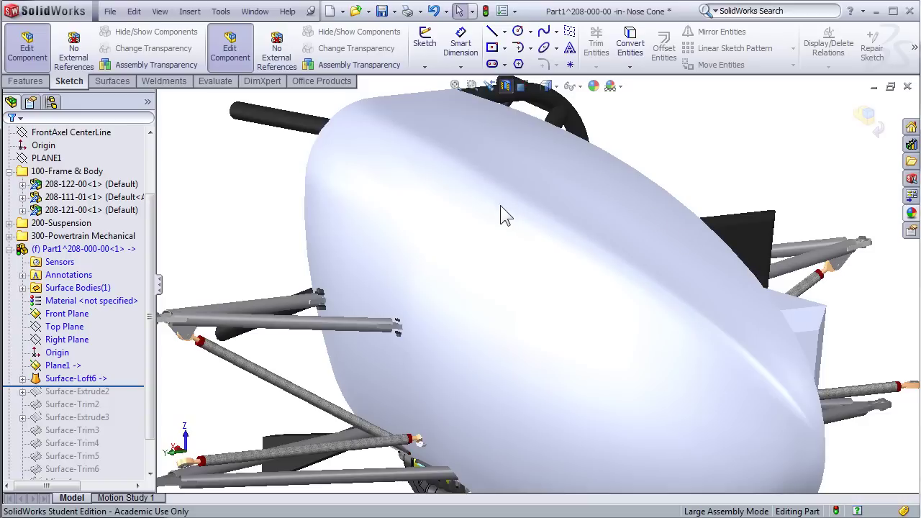
scroll(529, 302, "up", 2)
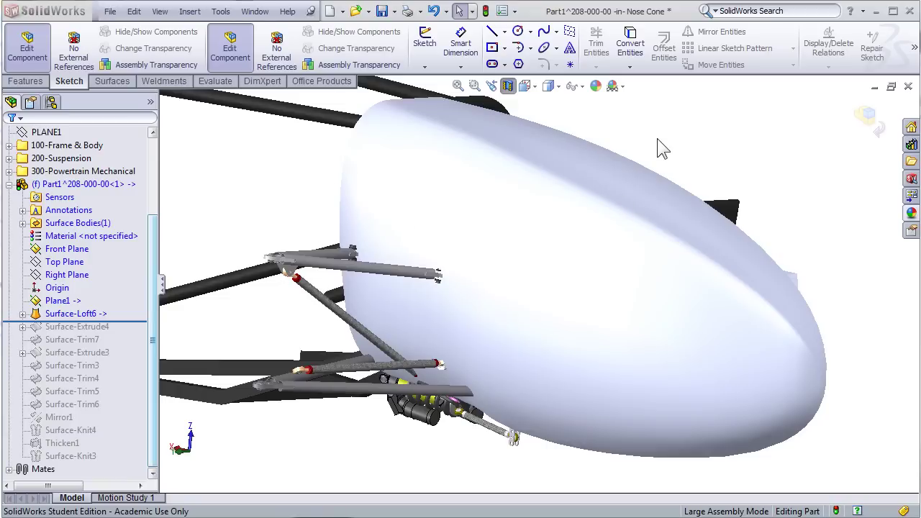
mouse_move(654, 149)
middle_mouse_down()
mouse_move(643, 152)
mouse_move(662, 129)
mouse_move(650, 137)
middle_mouse_up()
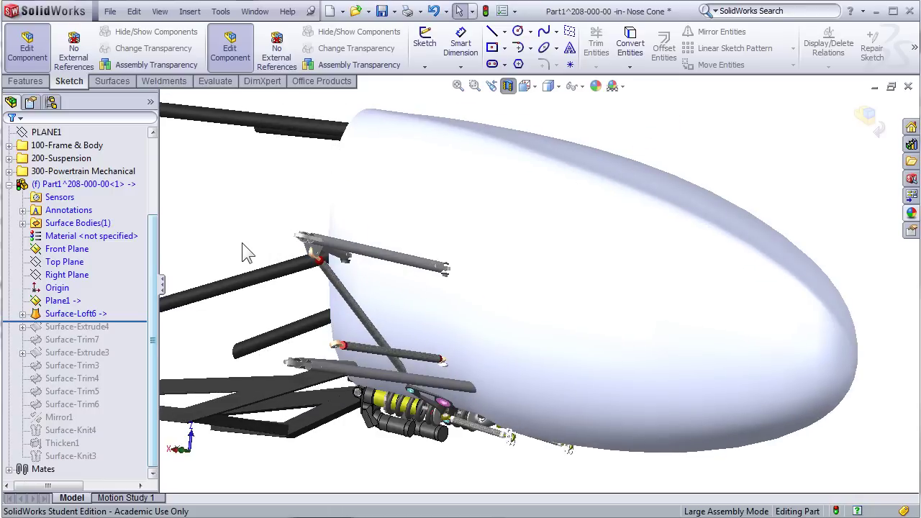
scroll(252, 244, "down", 2)
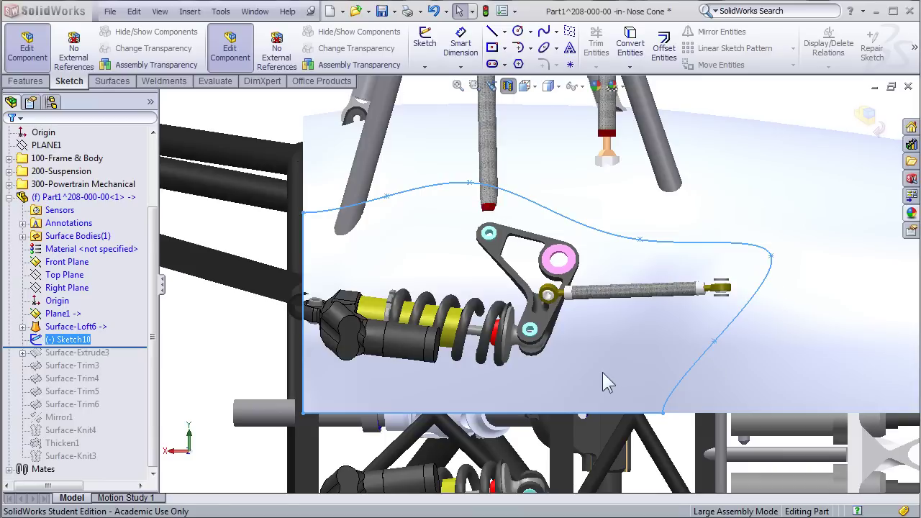
- Expand the 208-121-00 subassembly in the tree and bring up the Surfaces tools
left_click(244, 225)
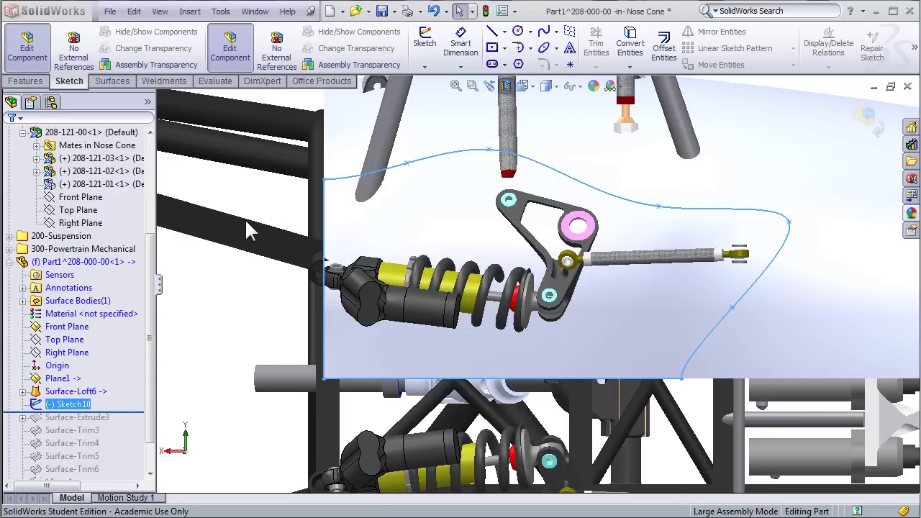
left_click(115, 82)
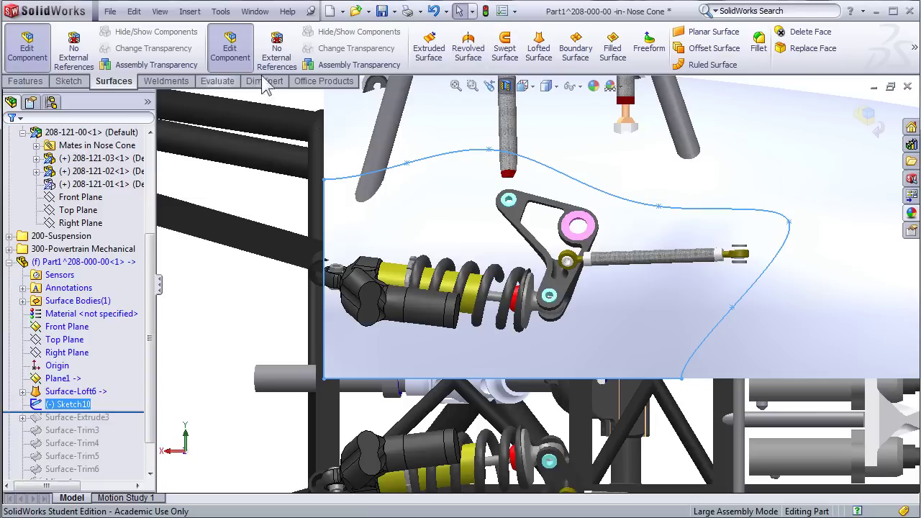
- Extrude the sidepod spline outline into a blind surface 8.40 in deep, checking the preview
left_click(431, 56)
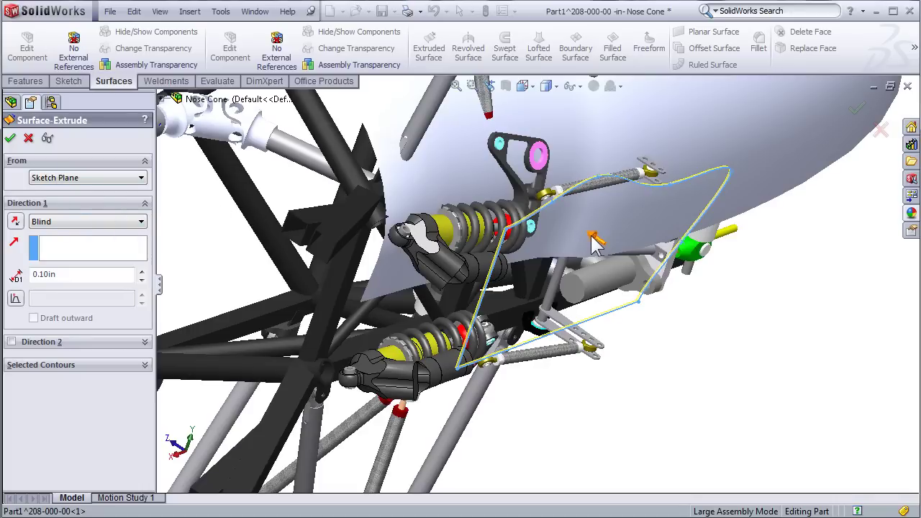
left_click(594, 242)
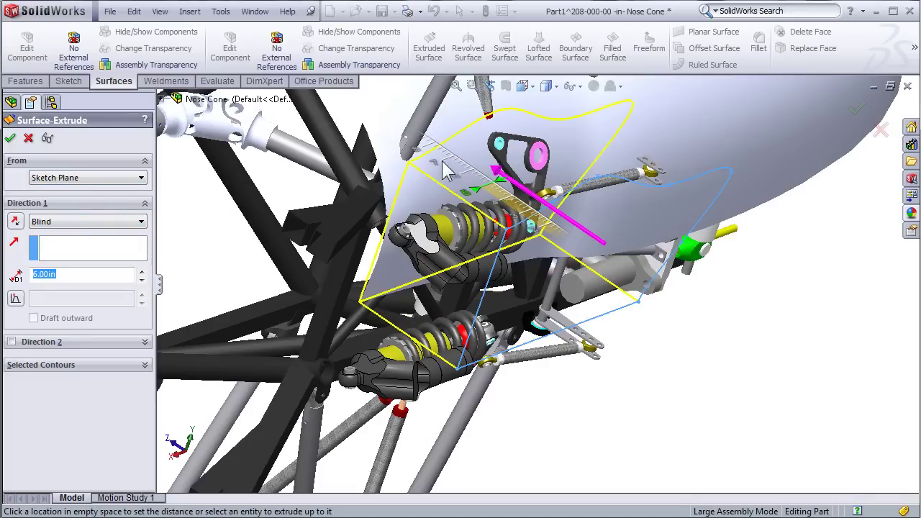
left_click(377, 164)
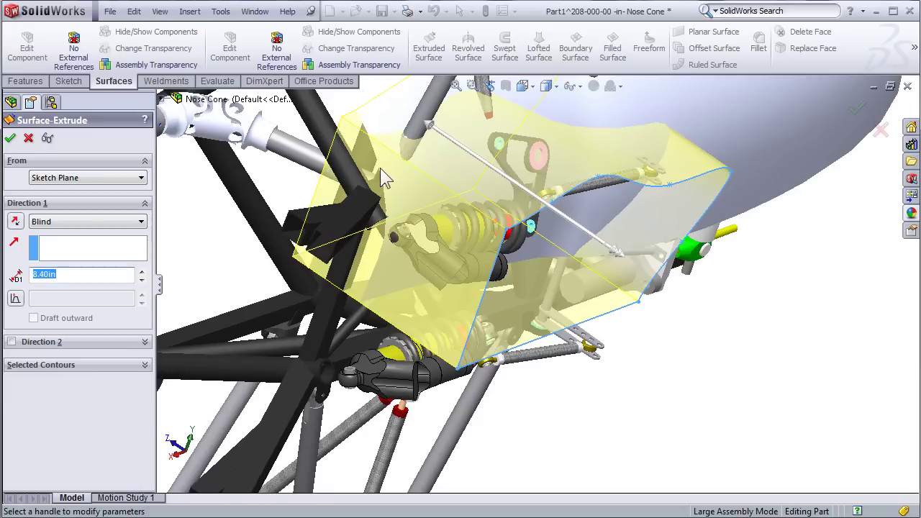
middle_click_drag(377, 163, 448, 148)
scroll(463, 133, "down", 2)
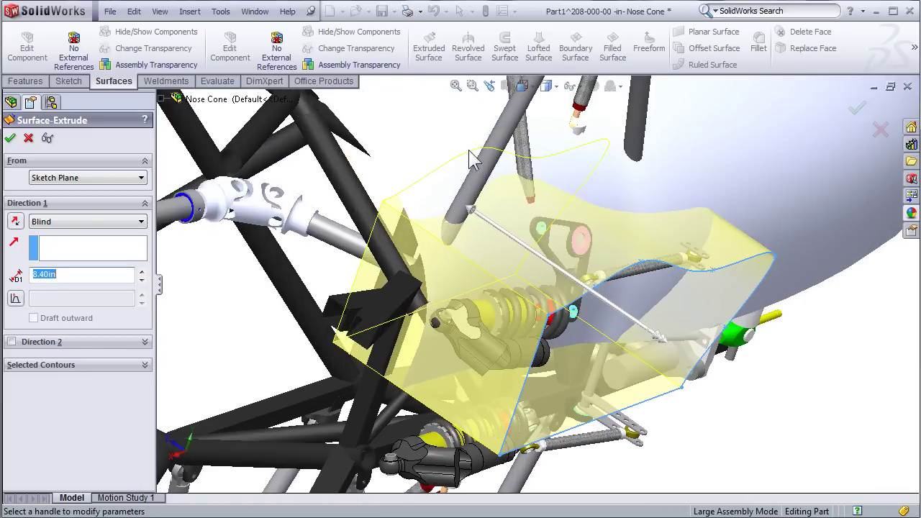
scroll(484, 249, "down", 2)
middle_click_drag(483, 248, 487, 271)
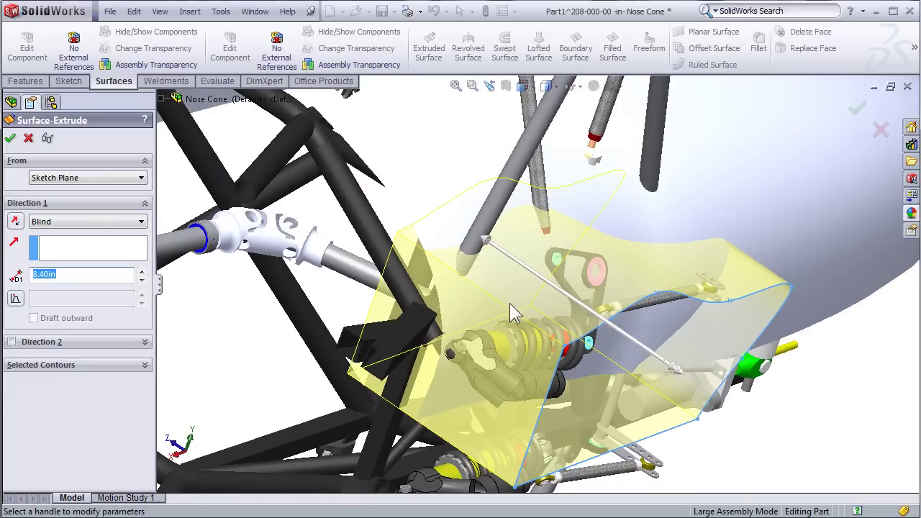
middle_click_drag(513, 308, 517, 311)
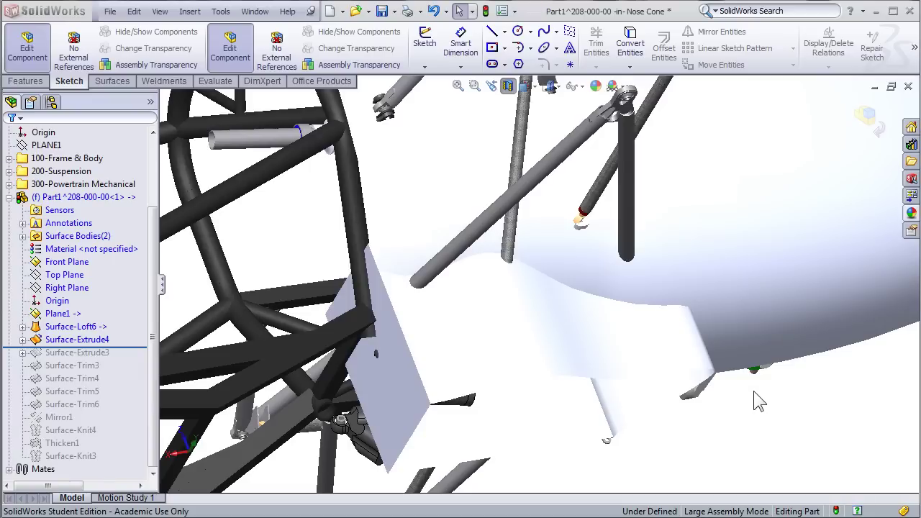
- Select Surface-Extrude4 and the Surface-Loft6 nose cone, and show the Surfaces overflow tools
left_click(468, 328)
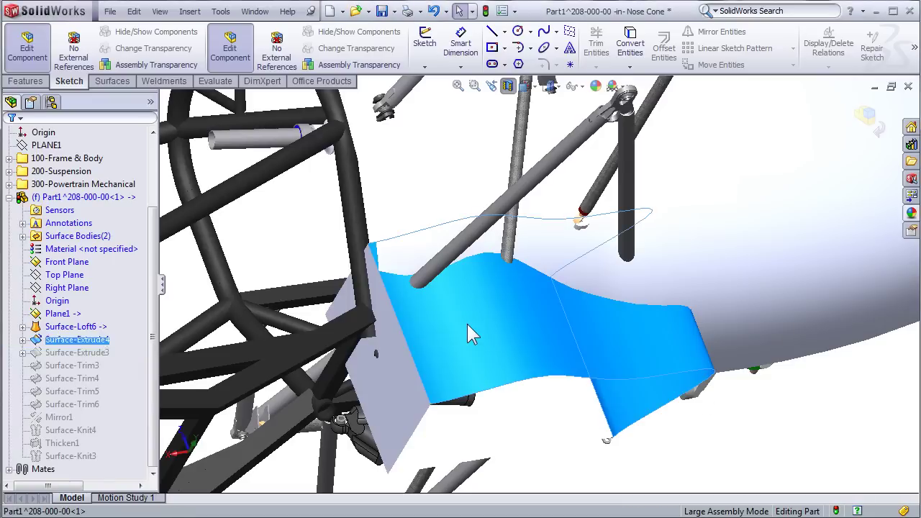
left_click(718, 236)
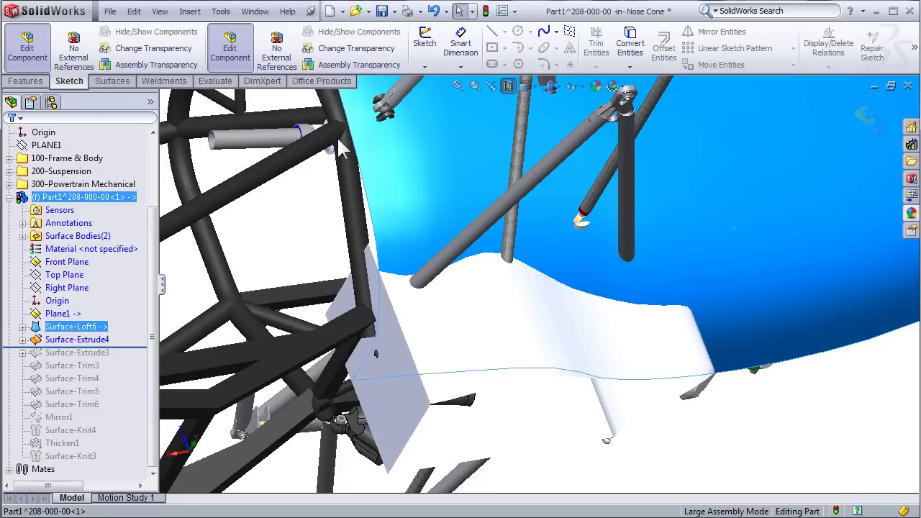
left_click(113, 81)
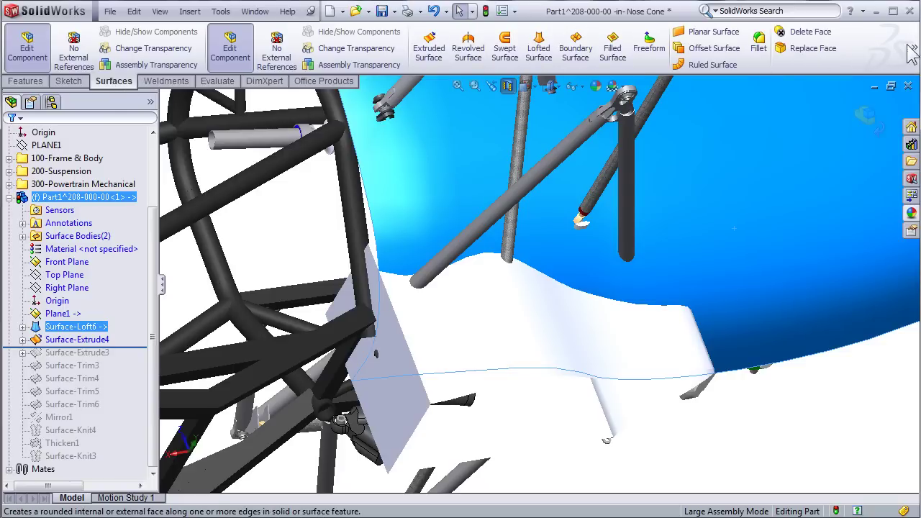
mouse_move(912, 47)
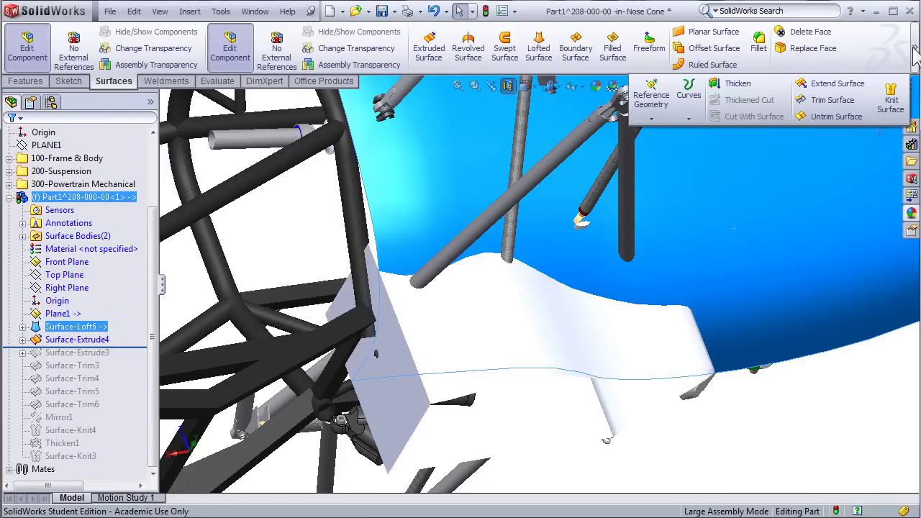
- Trim Surface-Loft6 with Surface-Extrude4, keeping the main nose cone piece as Surface-Trim7
left_click(815, 102)
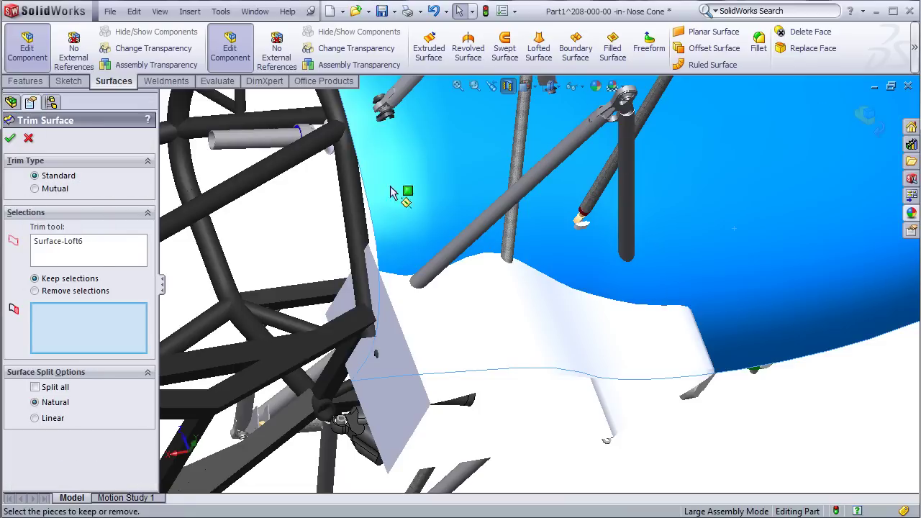
left_click(95, 248)
left_click(476, 314)
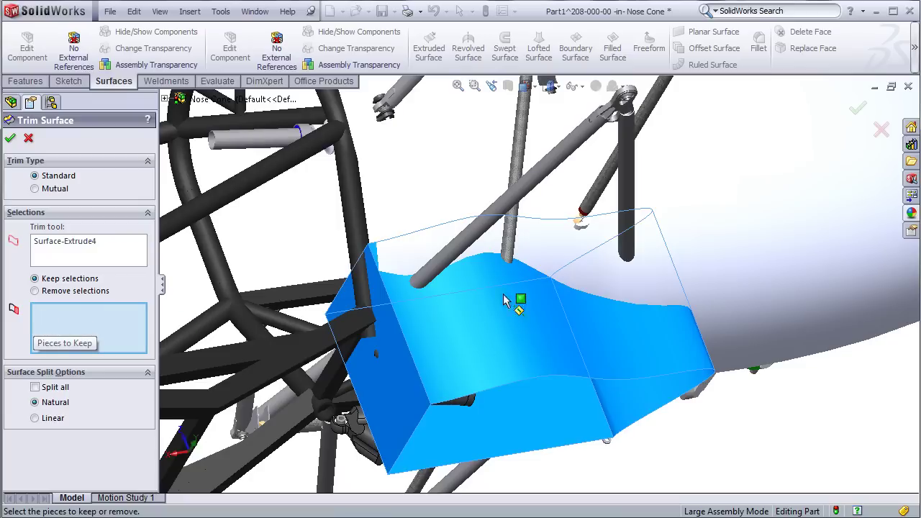
left_click(759, 207)
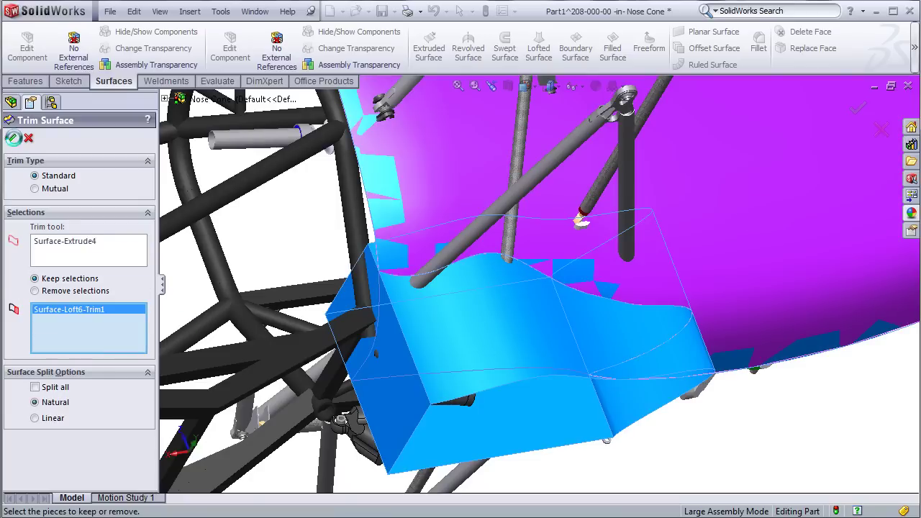
left_click(10, 138)
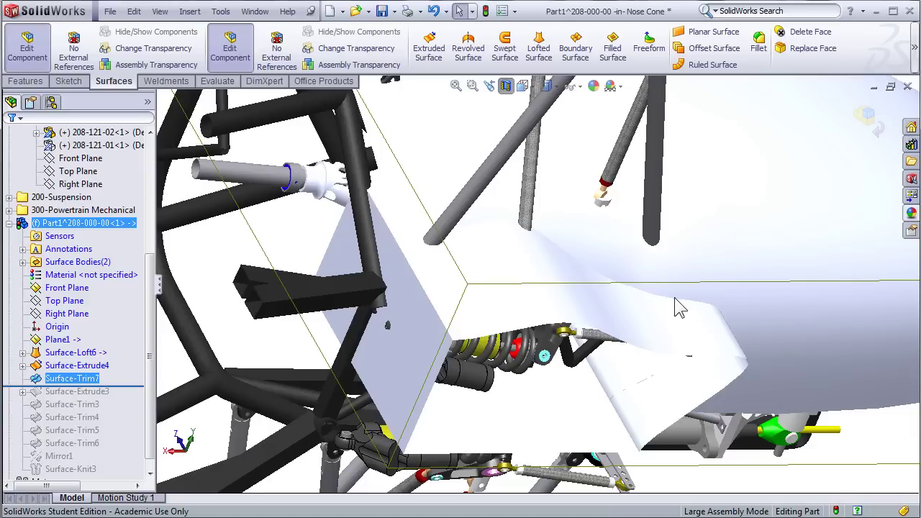
- Hide Surface-Extrude4 so the trimmed nose cone opening around the shock shows
left_click(747, 208)
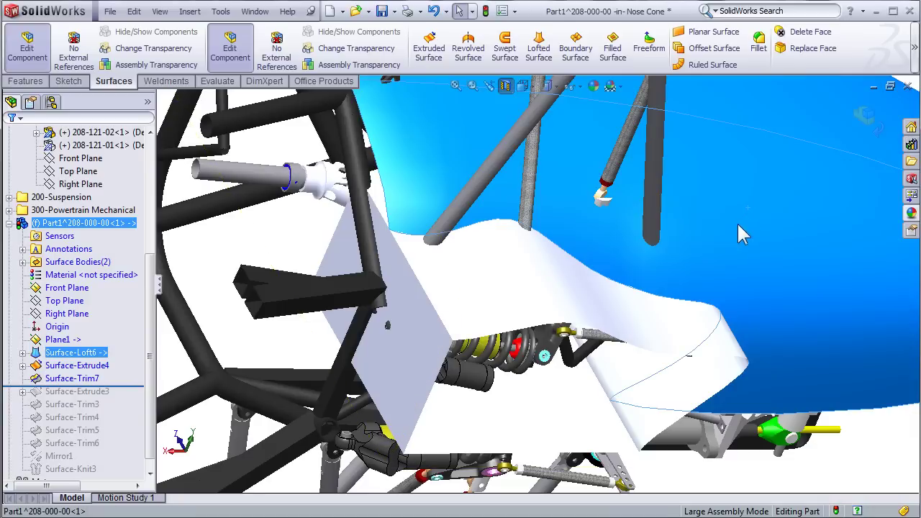
left_click(489, 290)
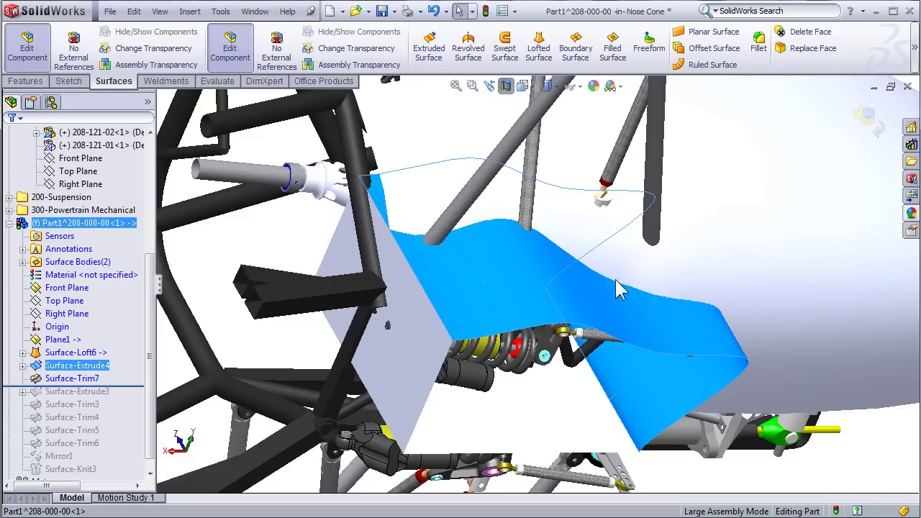
right_click(454, 283)
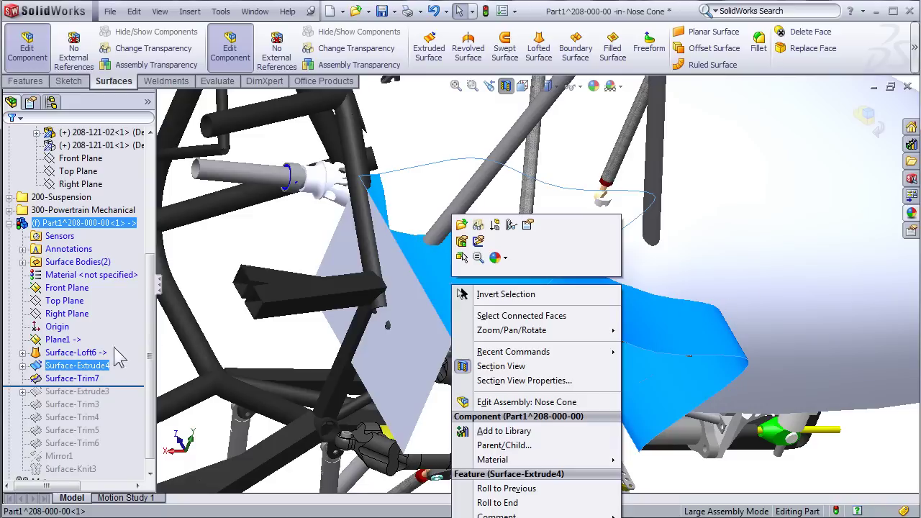
left_click(95, 365)
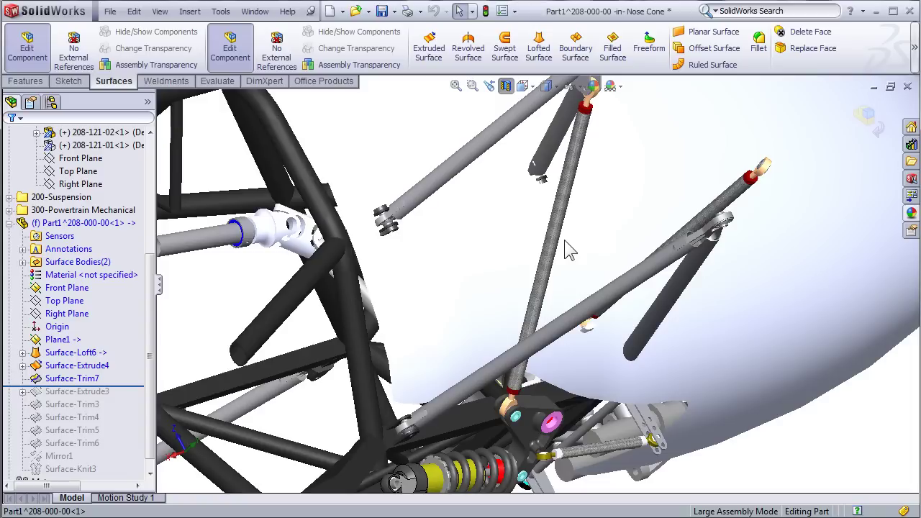
- Roll the feature history forward past Surface-Trim6 to just below Mirror1
left_click(424, 317)
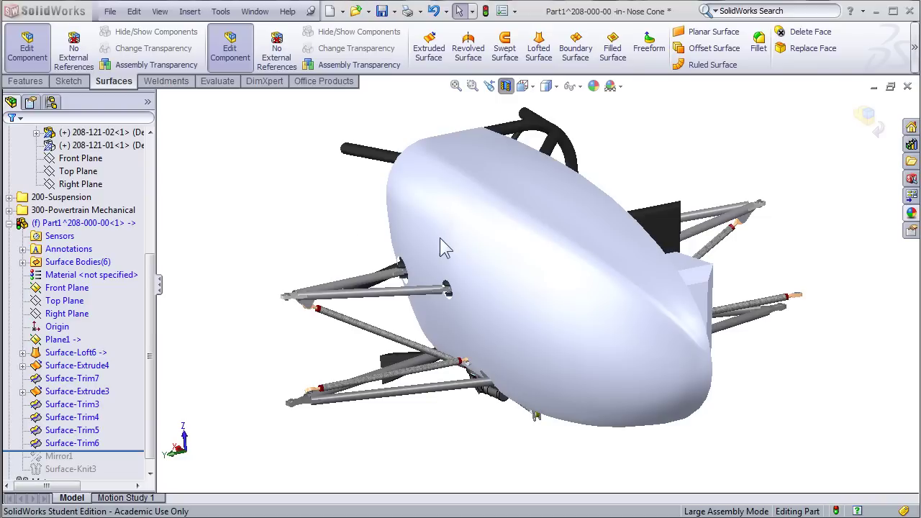
left_click_drag(124, 452, 123, 464)
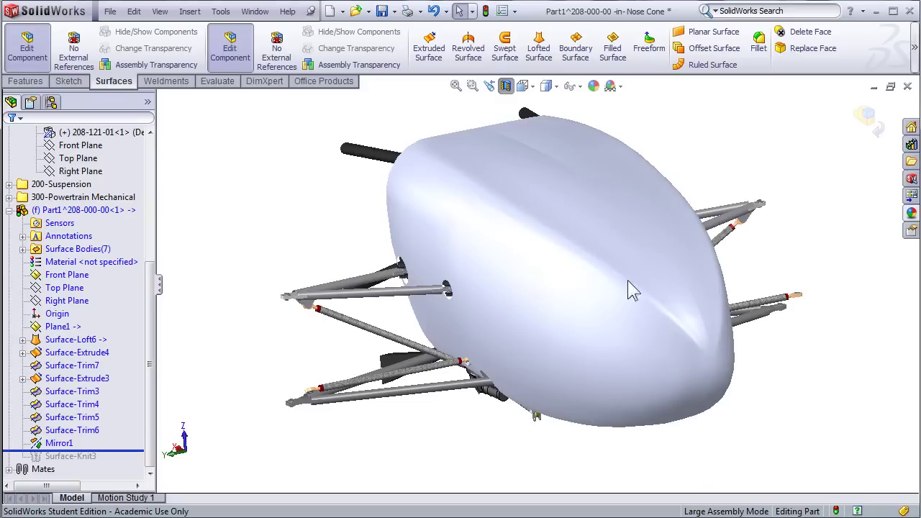
- Orbit to a side-on view and check the mirrored nose cone bodies by selecting them
middle_click_drag(720, 277, 815, 293)
scroll(804, 292, "down", 3)
scroll(496, 295, "up", 4)
scroll(422, 258, "up", 2)
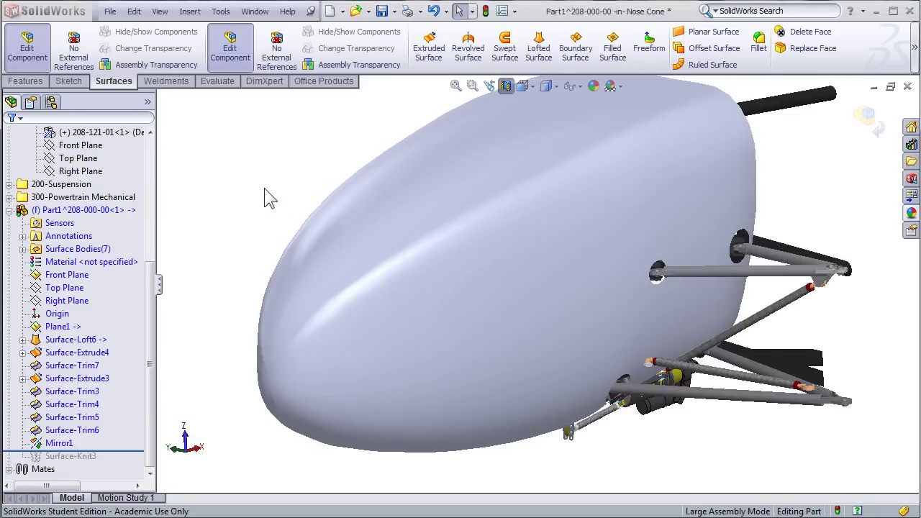
scroll(263, 186, "down", 1)
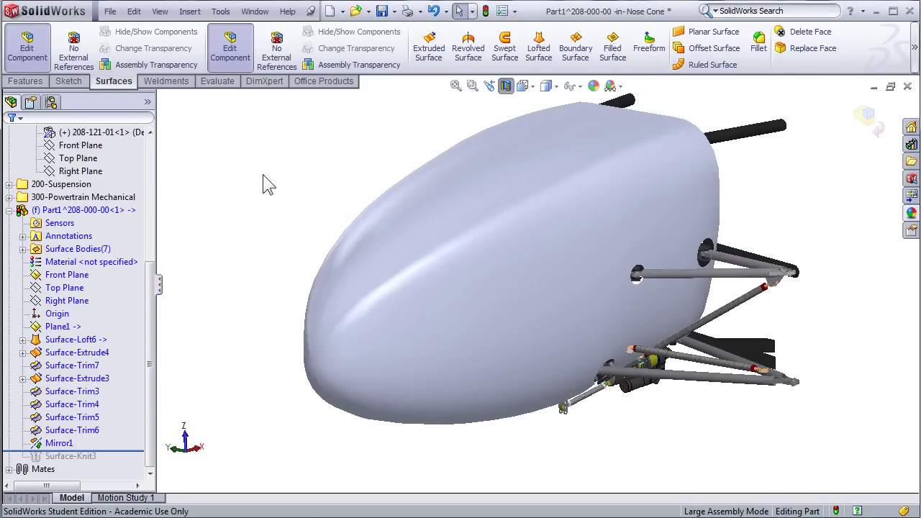
left_click(473, 208)
left_click(399, 197)
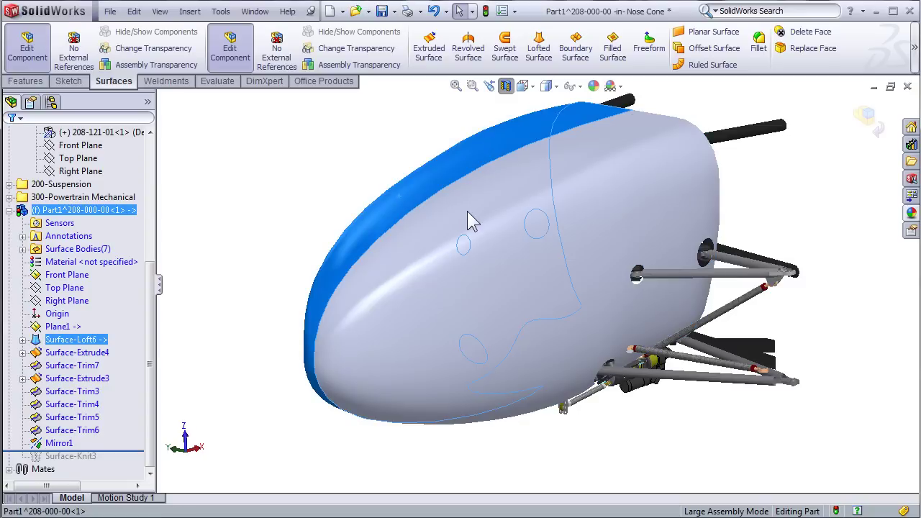
left_click(467, 210)
left_click(401, 200)
left_click(871, 150)
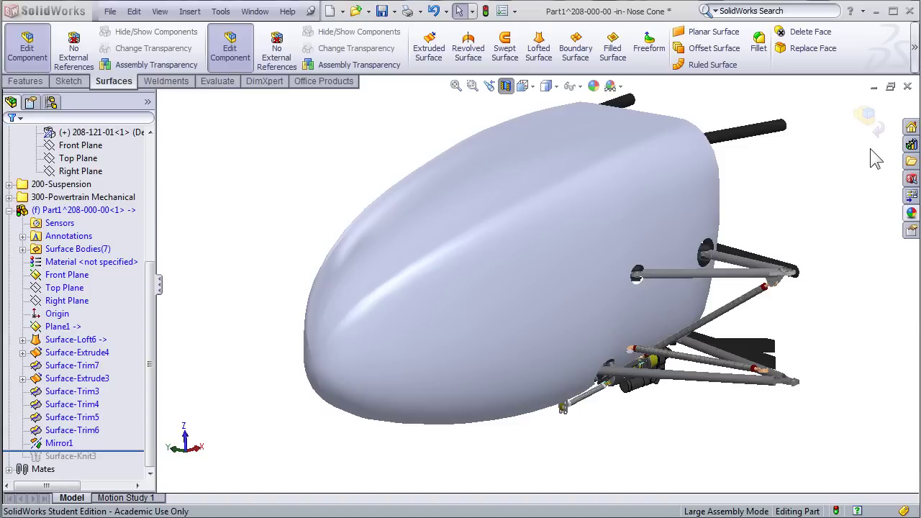
- Knit Mirror1 and the trimmed nose cone surfaces into Surface-Knit4
left_click(915, 62)
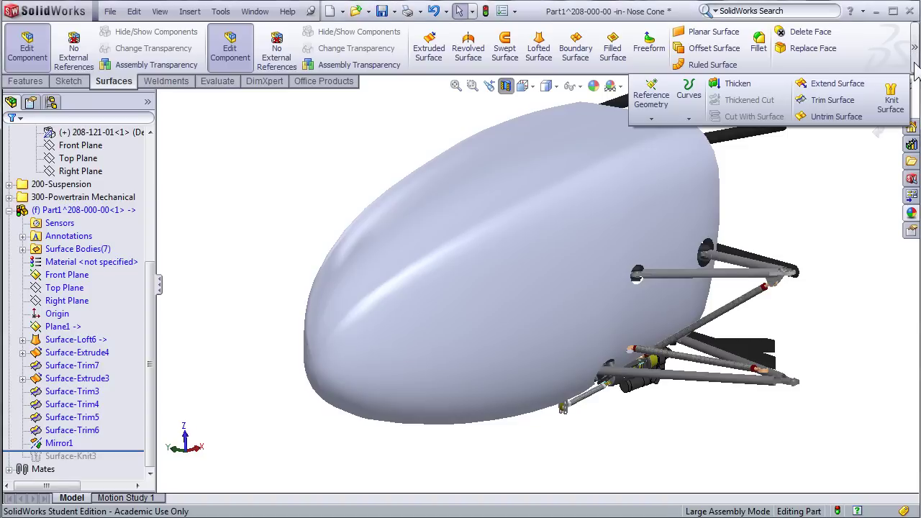
left_click(890, 103)
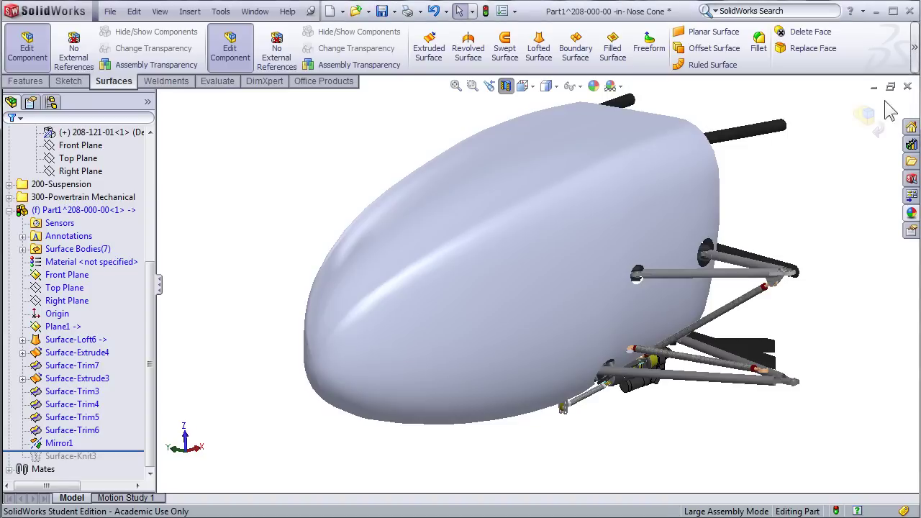
left_click(430, 184)
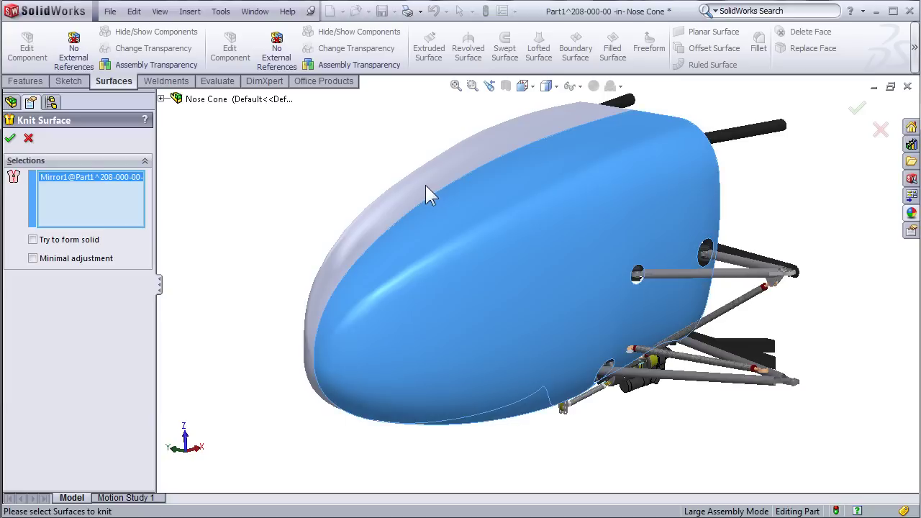
left_click(423, 186)
left_click(857, 110)
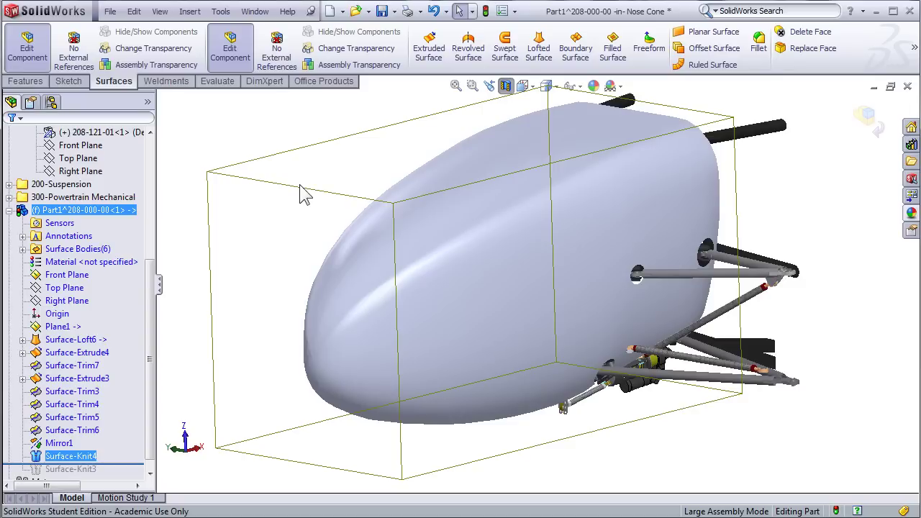
left_click(300, 185)
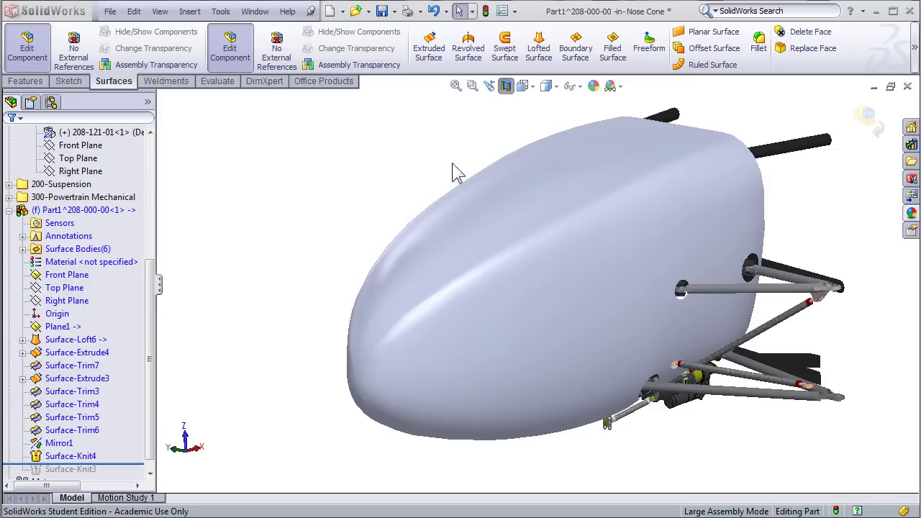
mouse_move(913, 44)
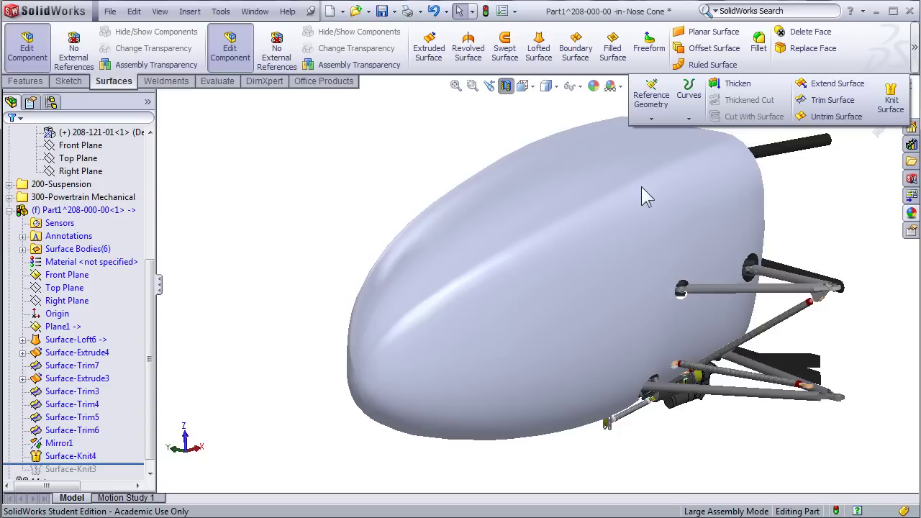
- Thicken Surface-Knit4 by 0.10 in
left_click(736, 85)
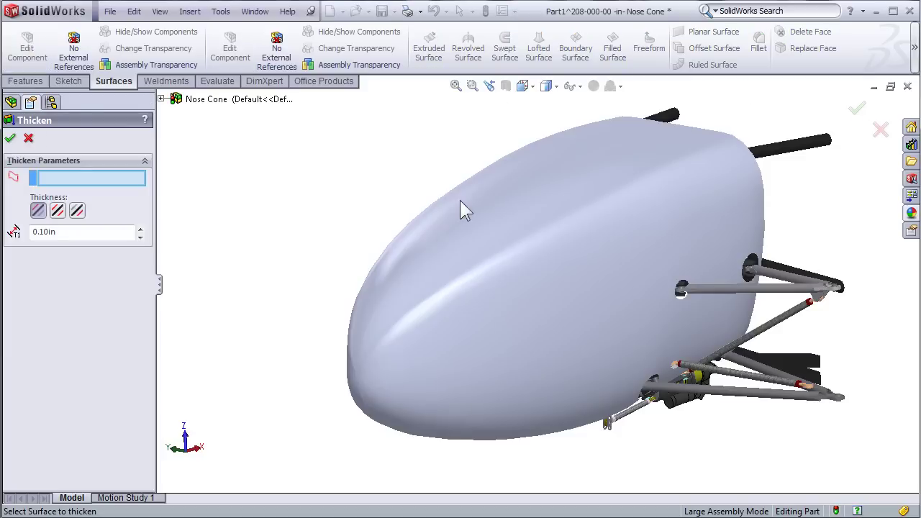
left_click(535, 224)
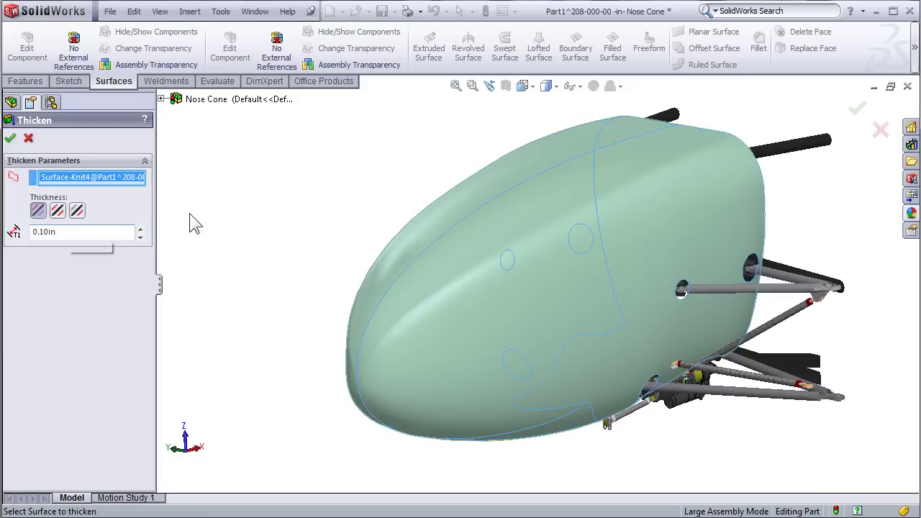
left_click(10, 138)
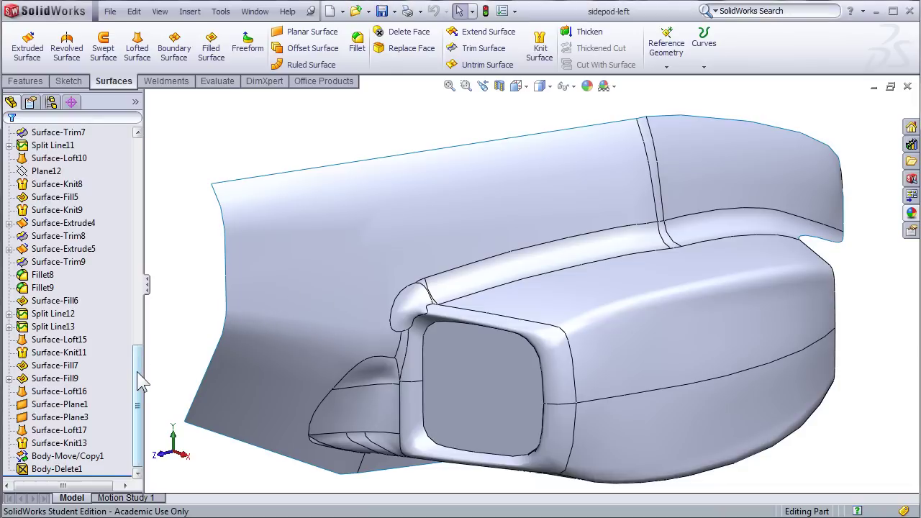
- Roll the sidepod-left history back and orbit around the open inlet's front corner
mouse_move(136, 371)
left_mouse_down()
mouse_move(151, 144)
mouse_move(143, 387)
left_mouse_up()
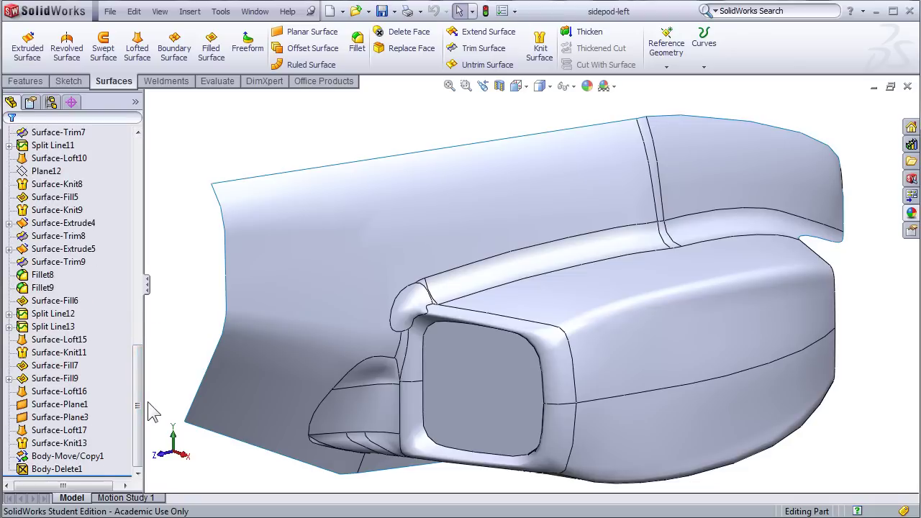
left_click_drag(138, 405, 161, 223)
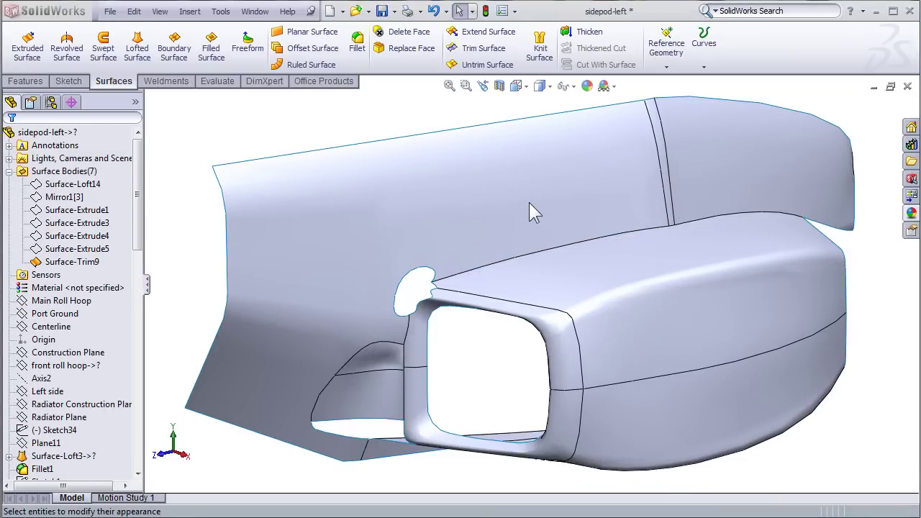
middle_click_drag(529, 203, 548, 158)
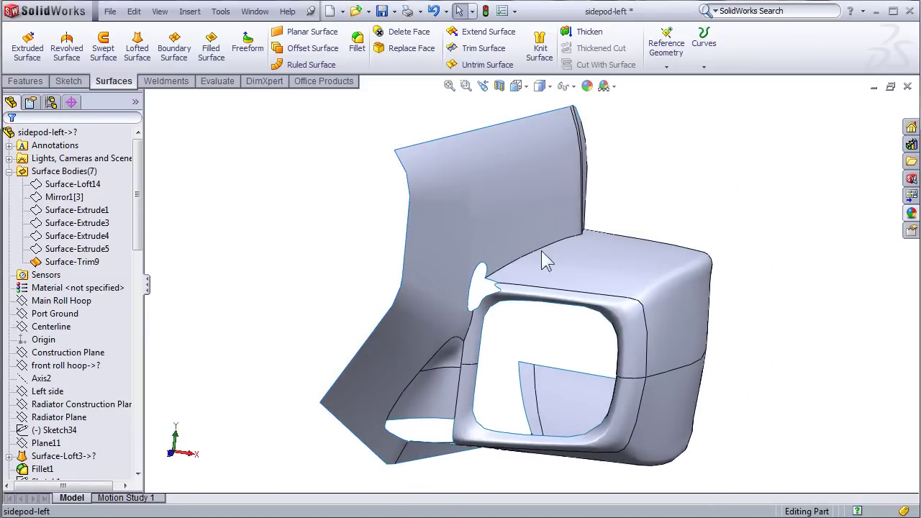
middle_click_drag(551, 249, 503, 220)
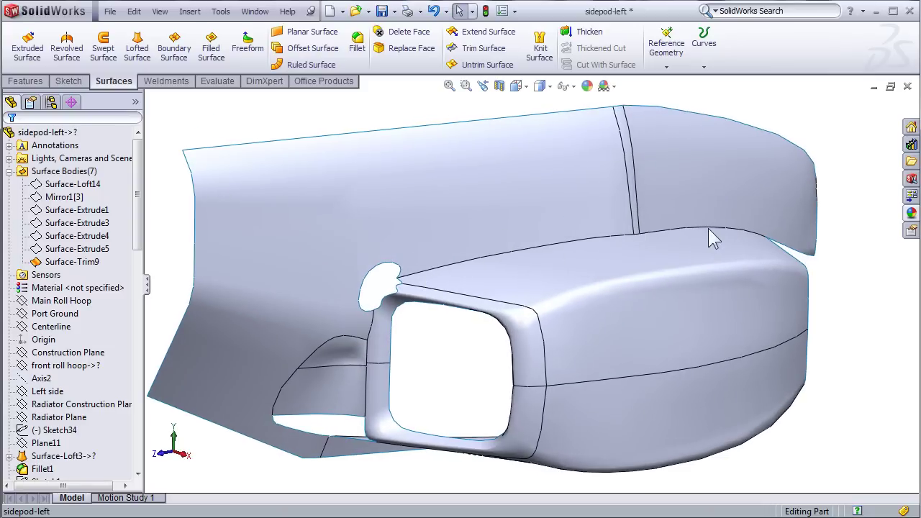
- Begin a fillet on the upper sidepod edge above the inlet
left_click(356, 51)
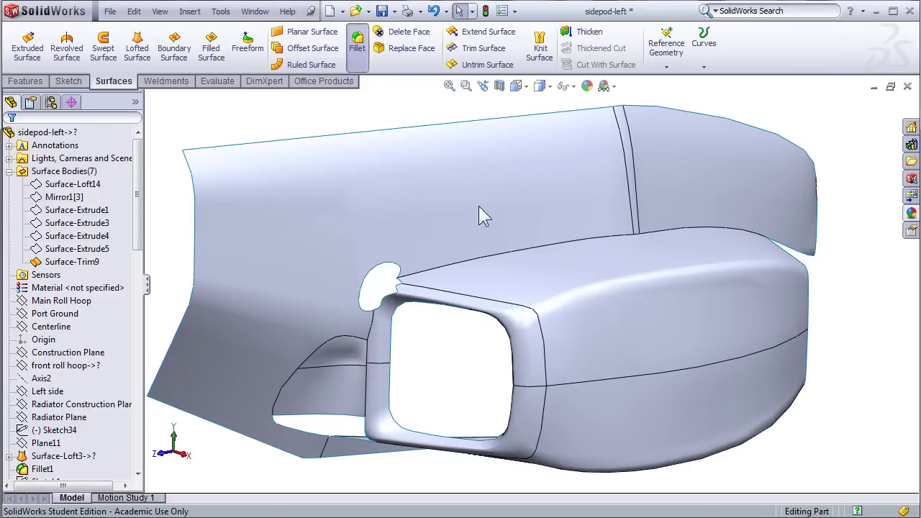
left_click(448, 265)
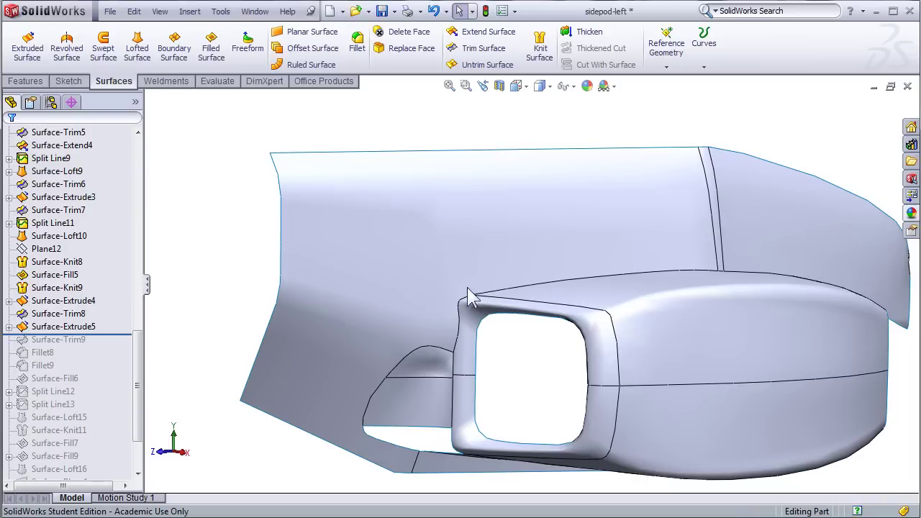
- Zoom in on the inlet and roll the history forward to include Surface-Trim9
left_click(408, 210)
left_click(261, 257)
scroll(477, 299, "up", 5)
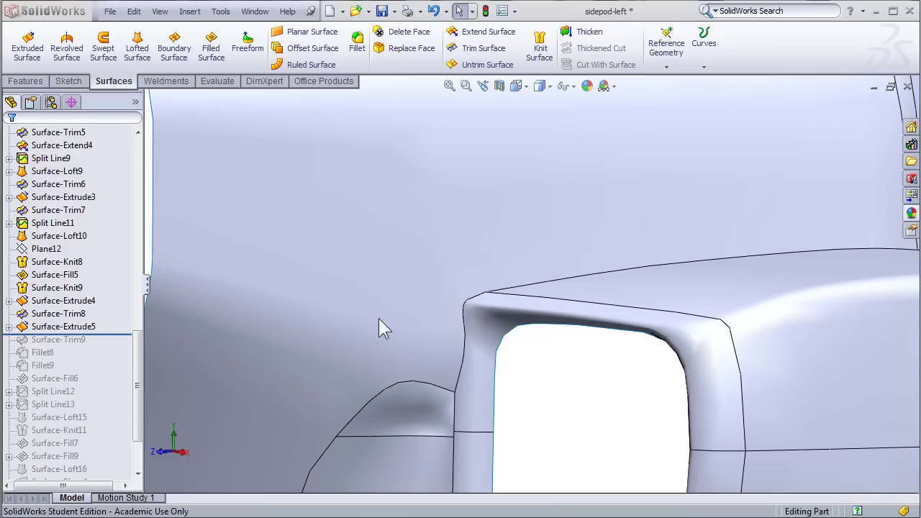
left_click_drag(114, 334, 114, 346)
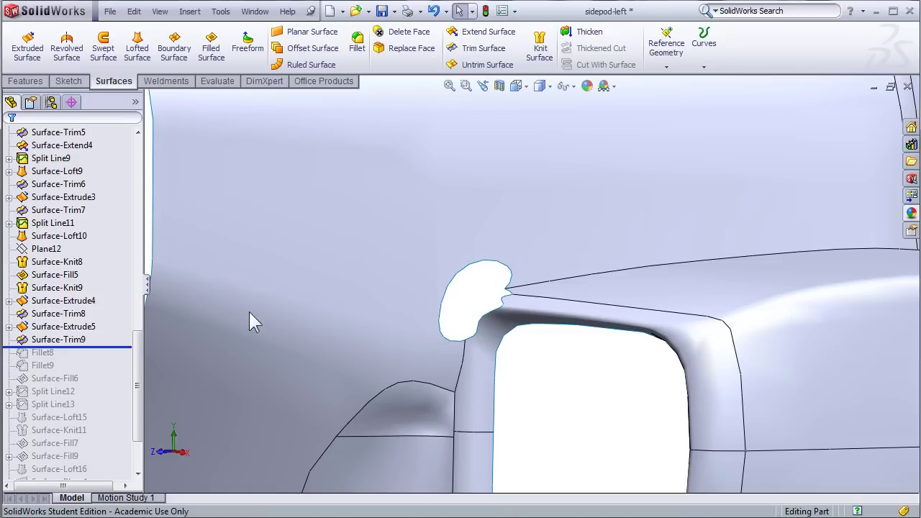
- Roll forward past Fillet8 and Fillet9, then orbit to the sidepod's left corner
key("Down")
key("Down")
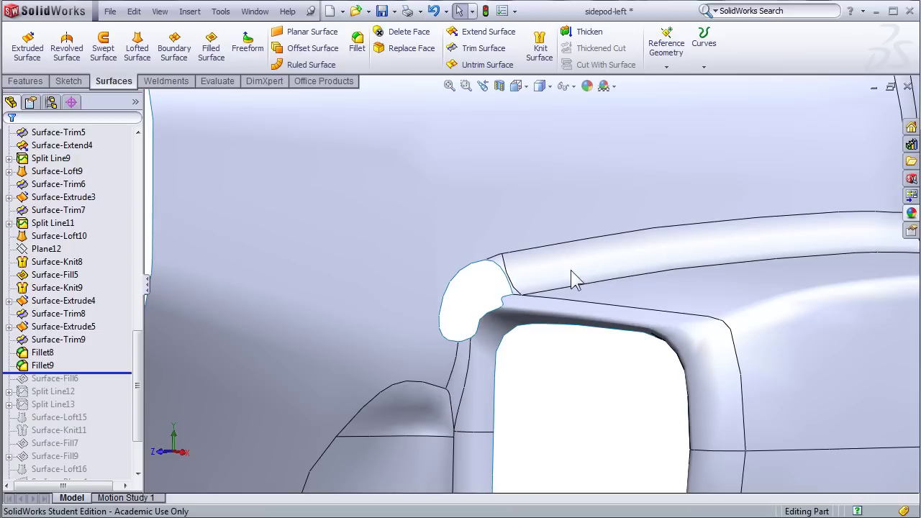
middle_click_drag(571, 281, 675, 243)
scroll(498, 312, "down", 2)
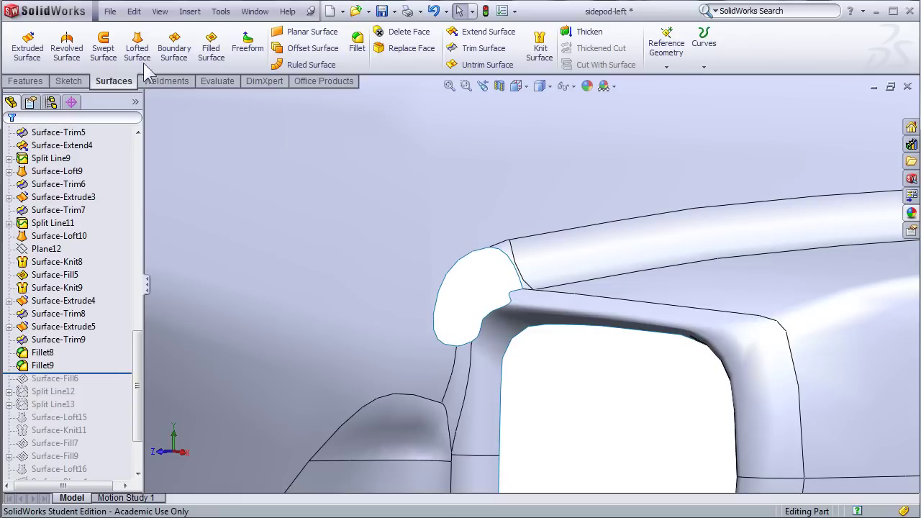
- Start a Filled Surface whose patch boundary is the four edges around the trimmed opening
left_click(211, 54)
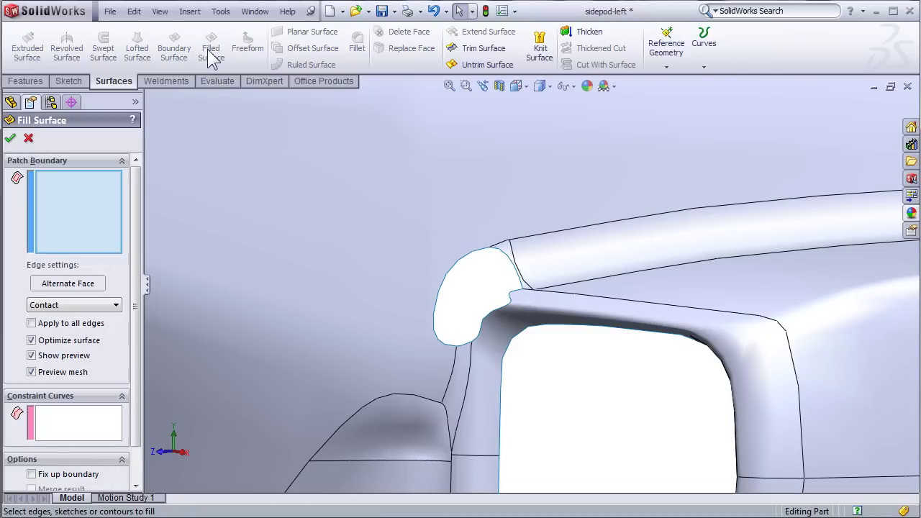
scroll(463, 280, "down", 3)
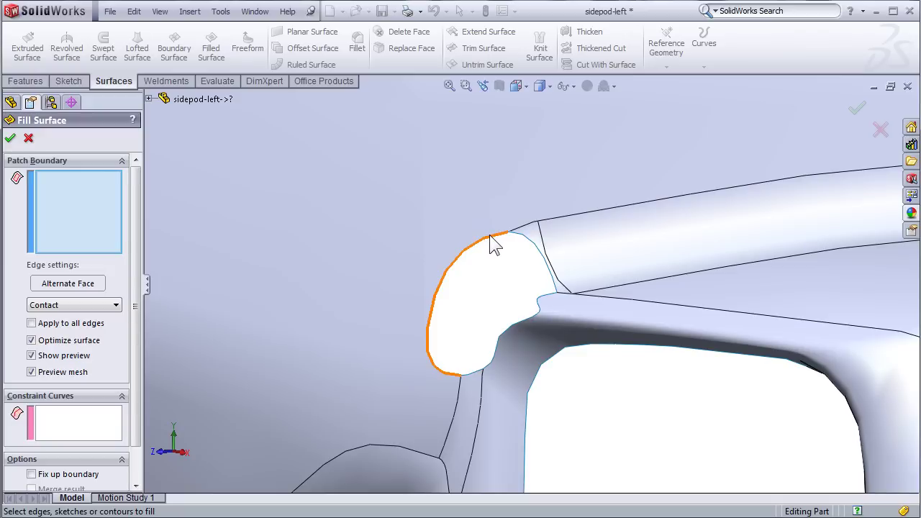
left_click(490, 238)
left_click(538, 259)
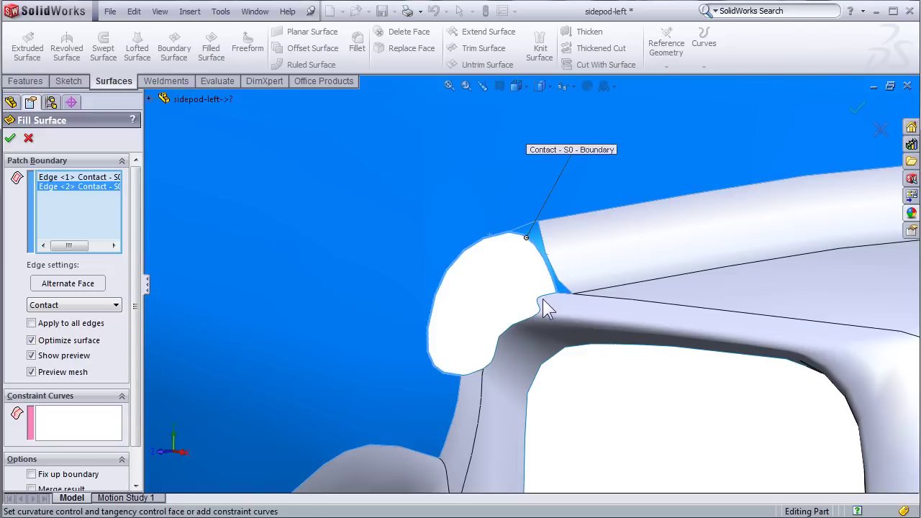
left_click(539, 302)
left_click(469, 371)
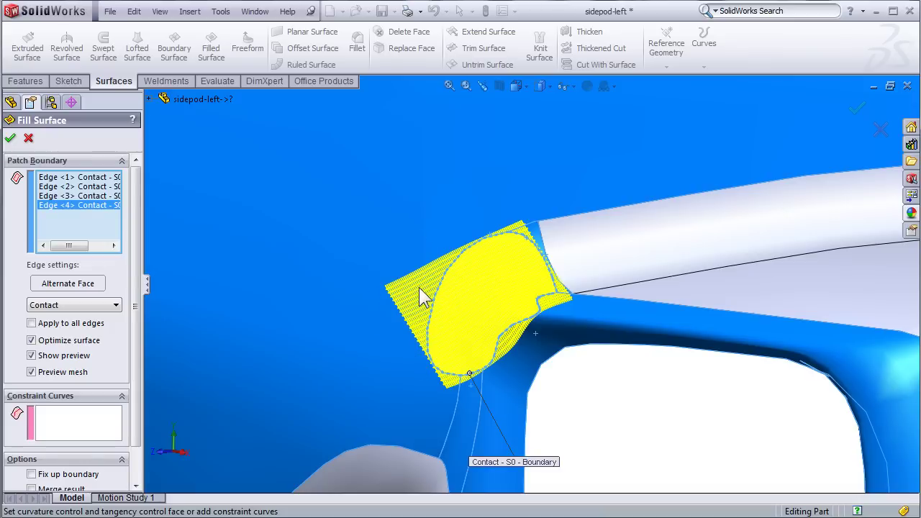
- Set the patch edge condition to Tangent and apply it to all four boundary edges
left_click(98, 305)
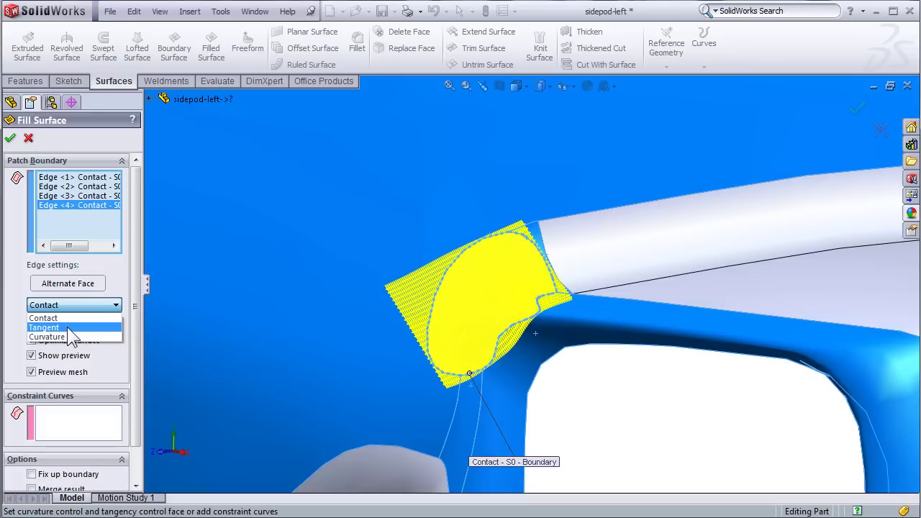
left_click(67, 327)
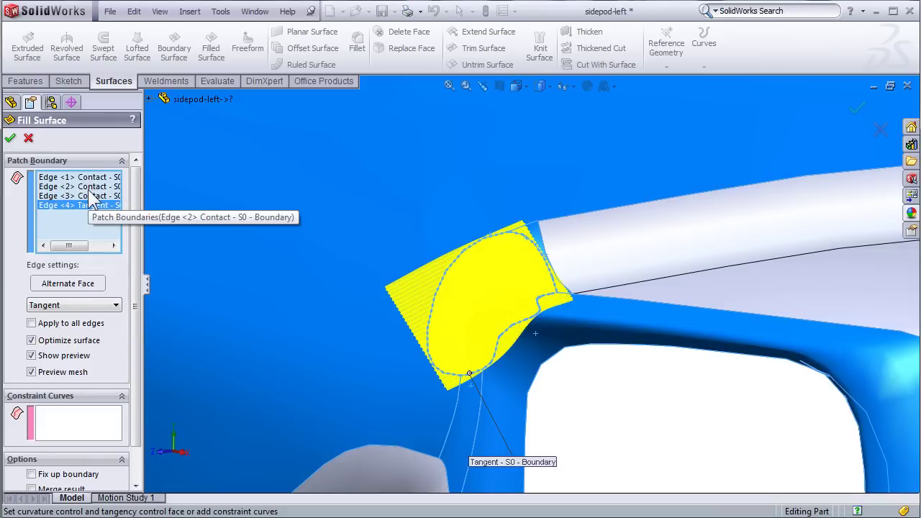
left_click(31, 323)
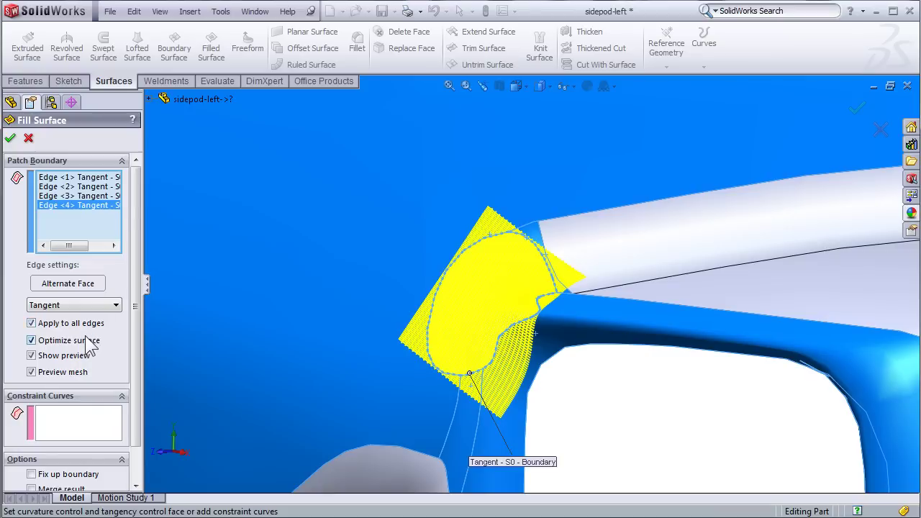
- Confirm the tangent patch as Surface-Fill10 and zoom out over the sidepod
left_click(10, 139)
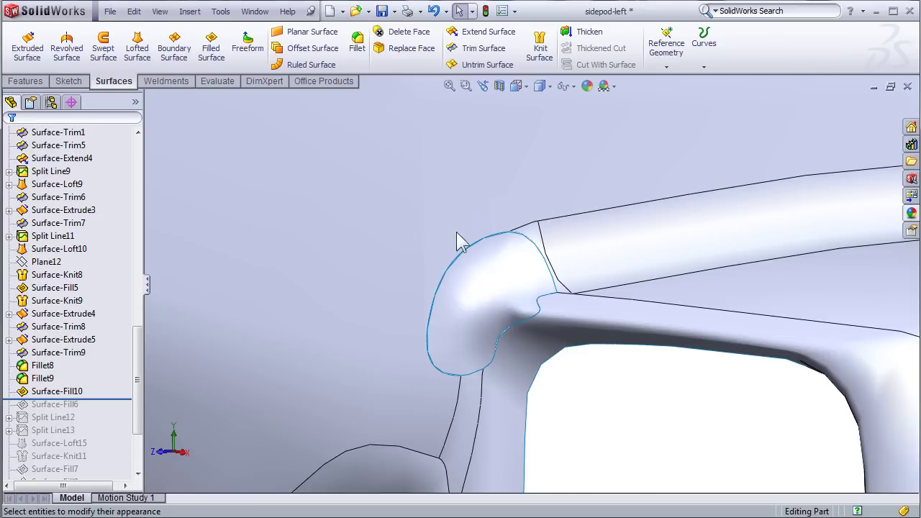
scroll(642, 396, "up", 6)
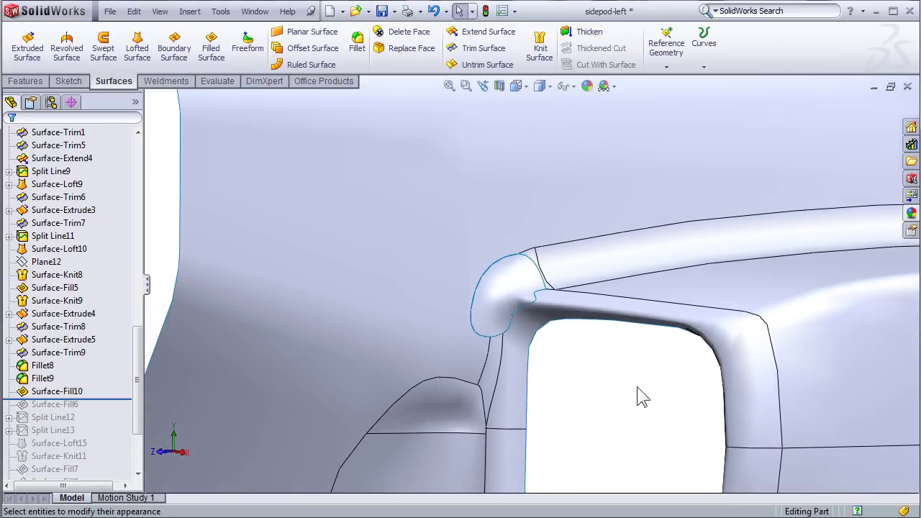